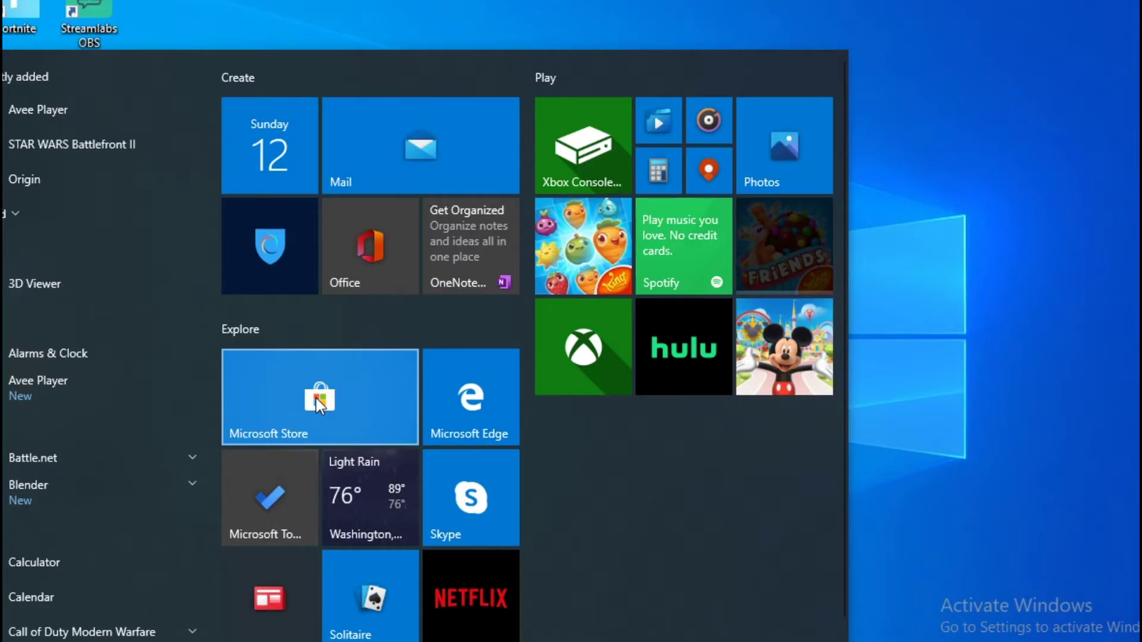
Search Microsoft Store for 'Avee' and open the Avee Player product page.
left_click(315, 396)
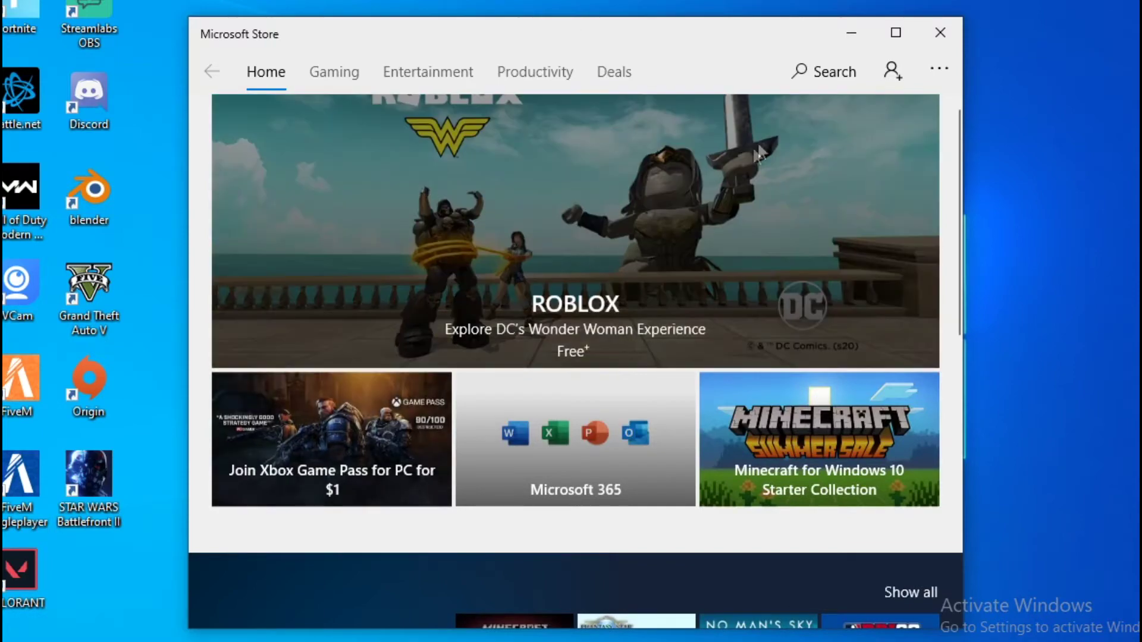
left_click(820, 72)
type("Av")
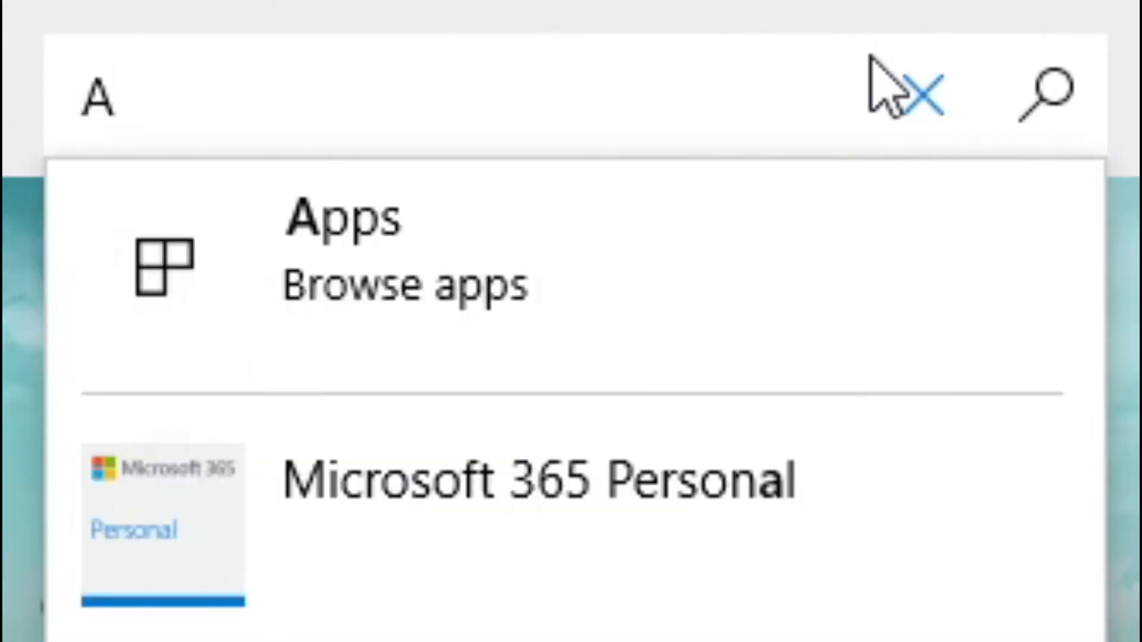
type("ee")
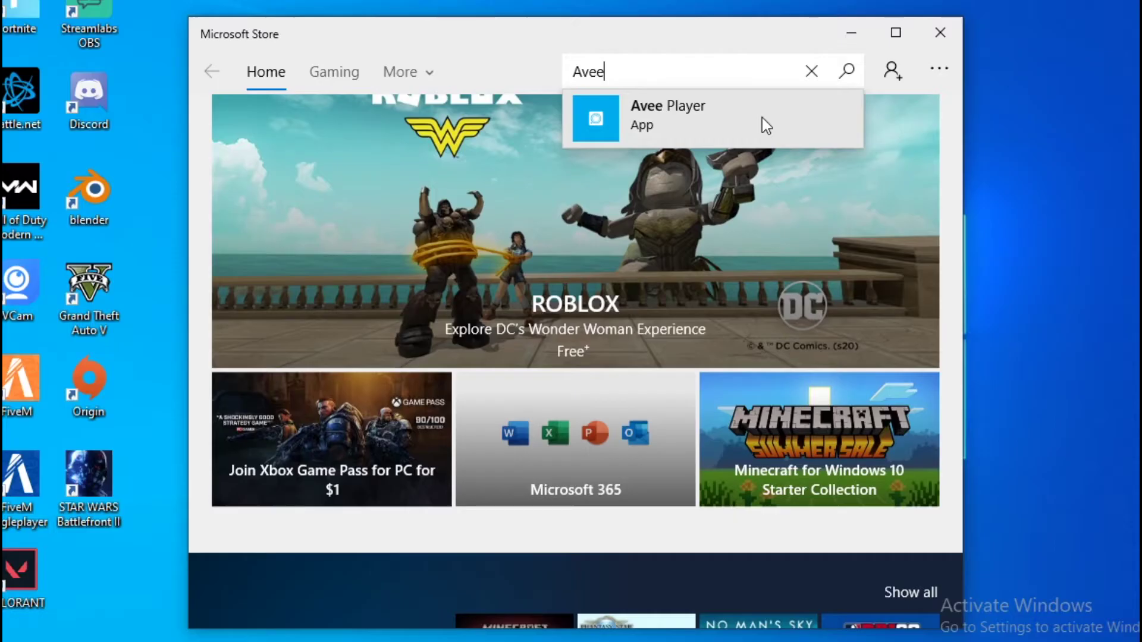
left_click(762, 117)
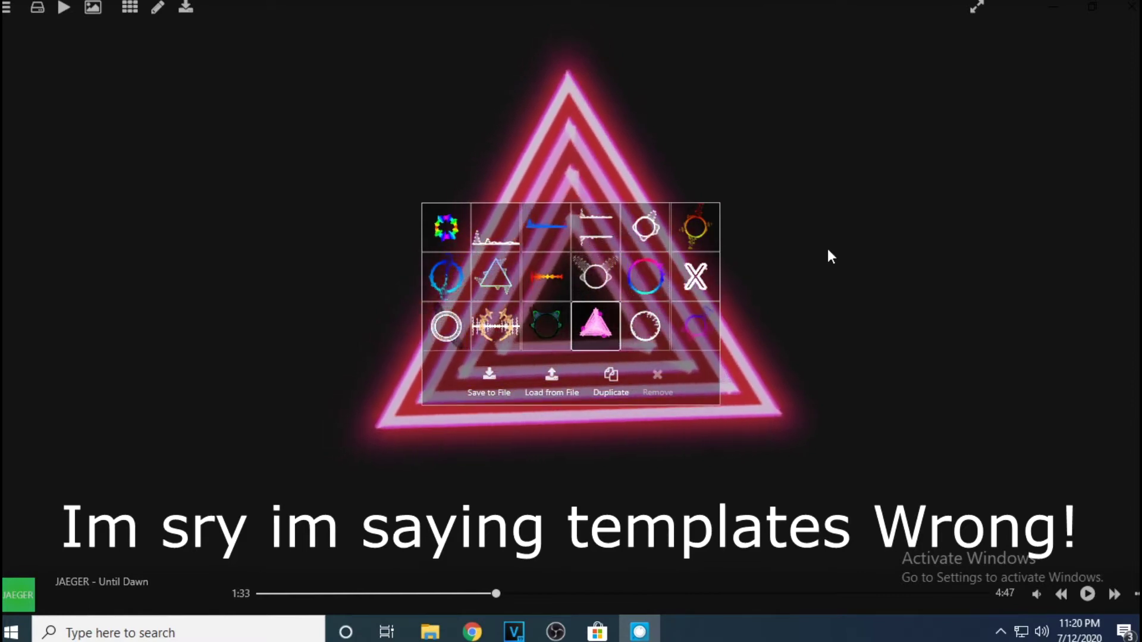
Close the template grid, rewind Until Dawn to about 1:08, and move the Chrome window.
left_click(829, 258)
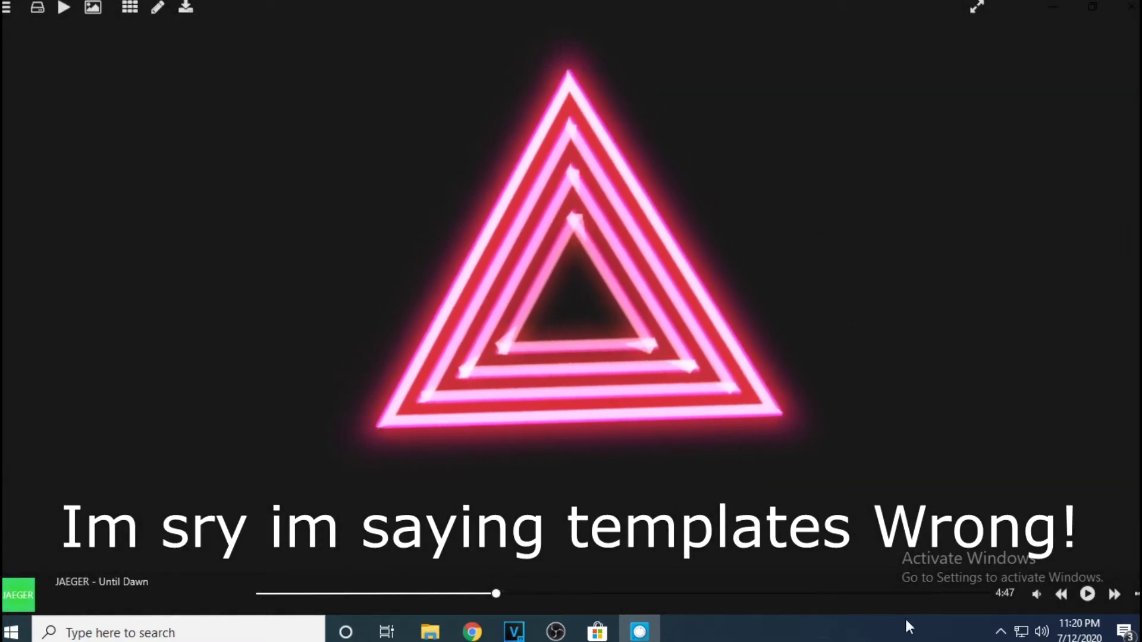
left_click_drag(498, 594, 434, 594)
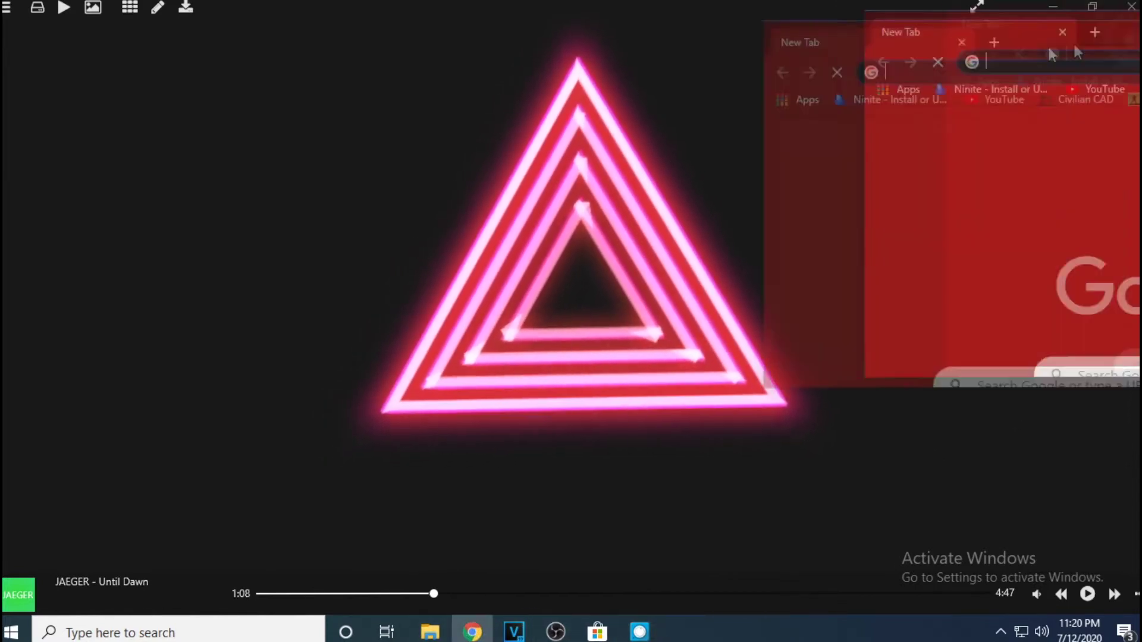
left_click_drag(1070, 40, 363, 101)
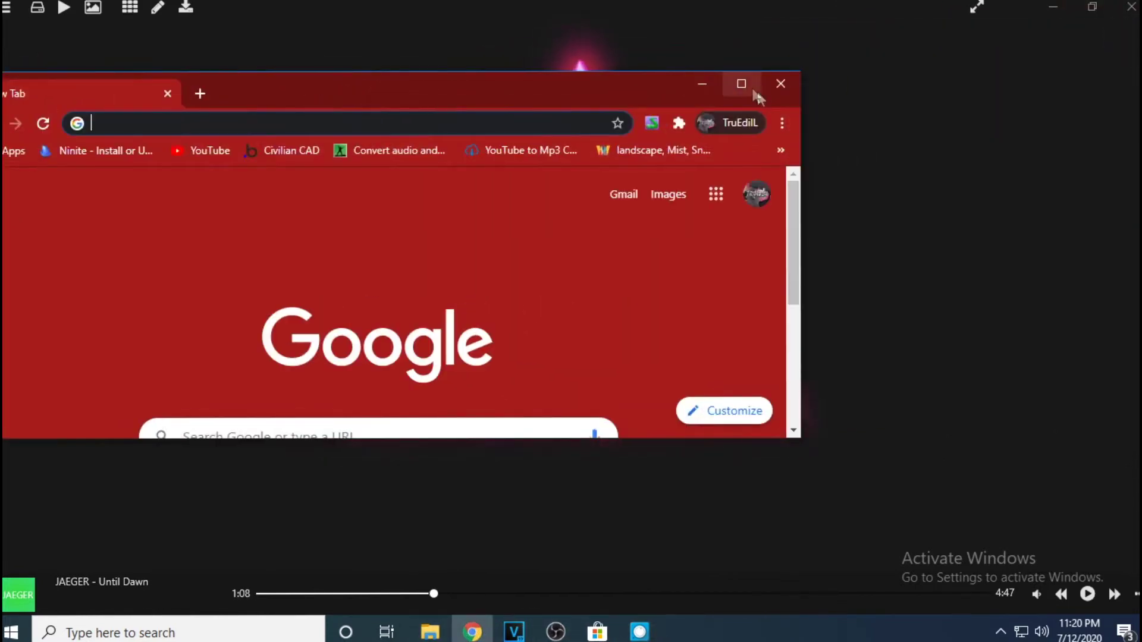
Maximize Chrome and open the JAEGER - Until Dawn video from YouTube's My Mix.
left_click(741, 83)
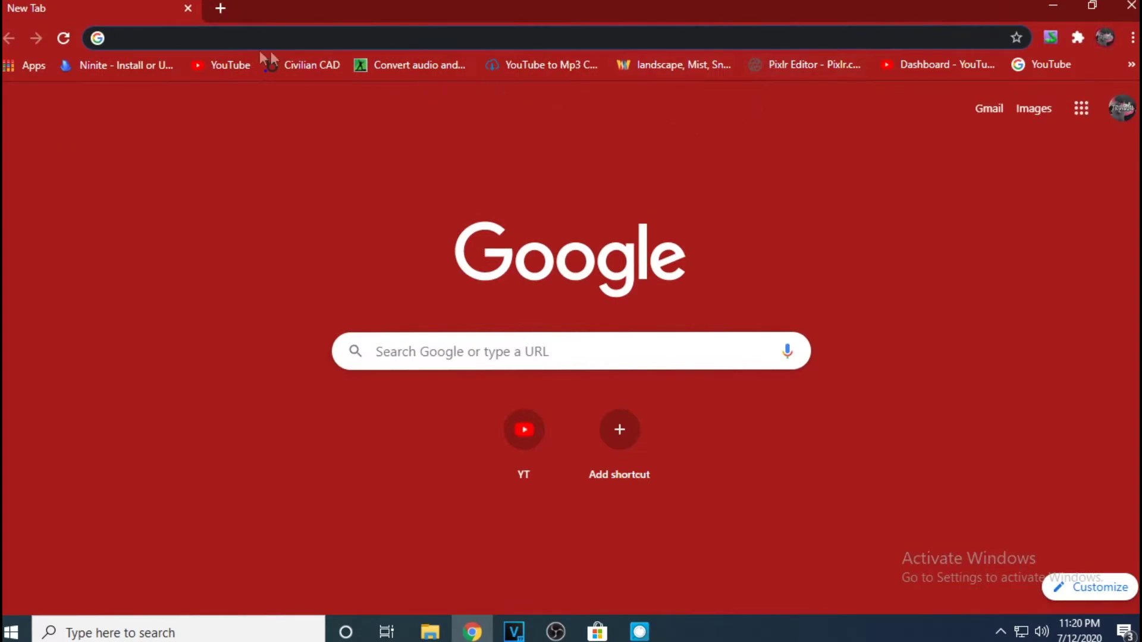
left_click(230, 65)
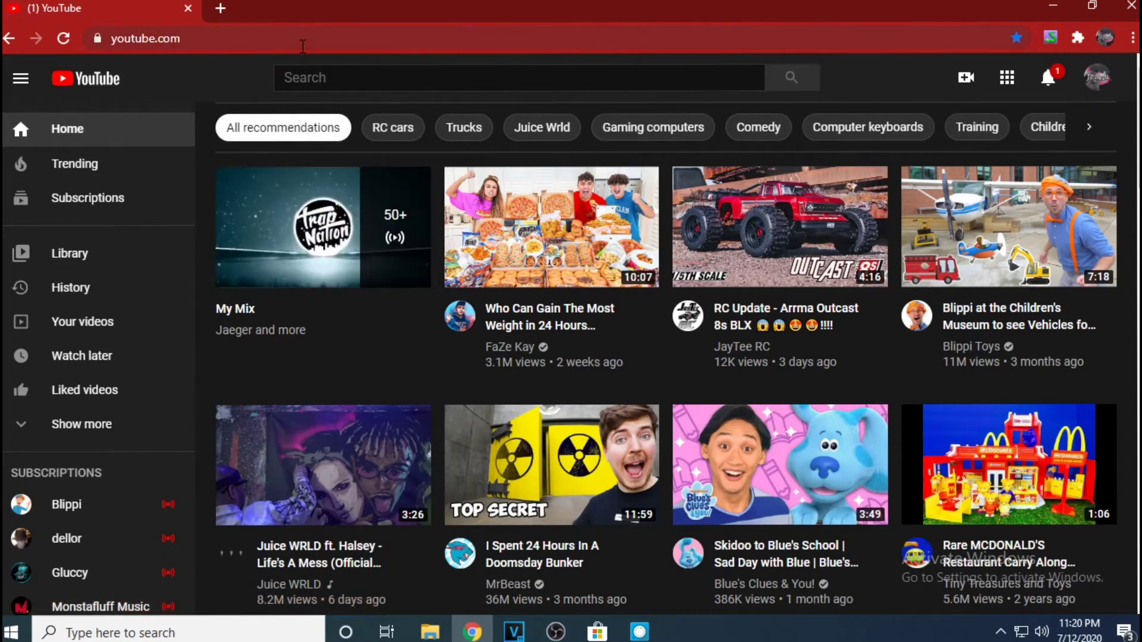
mouse_move(323, 226)
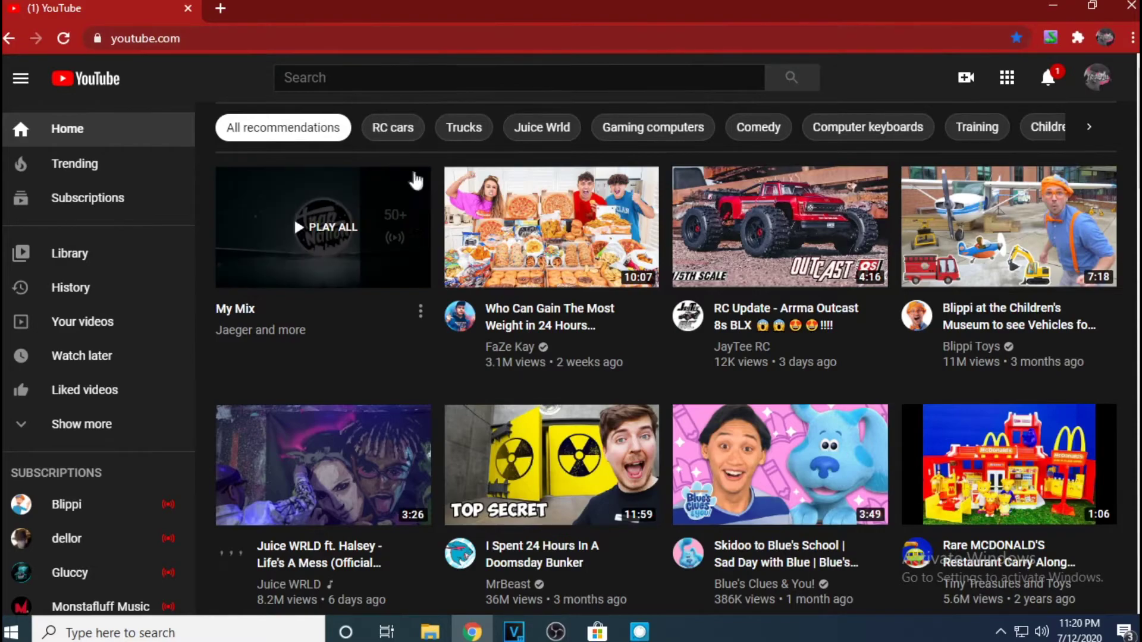
left_click(399, 234)
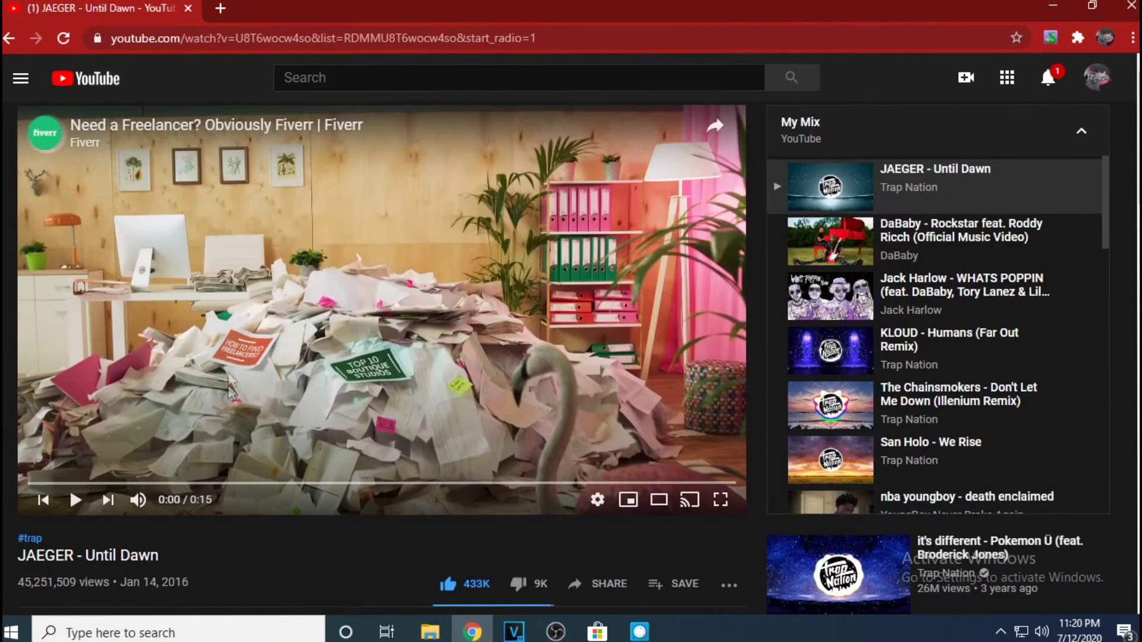
Copy the video URL and open the YouTube to Mp3 converter in a new tab.
left_click(565, 33)
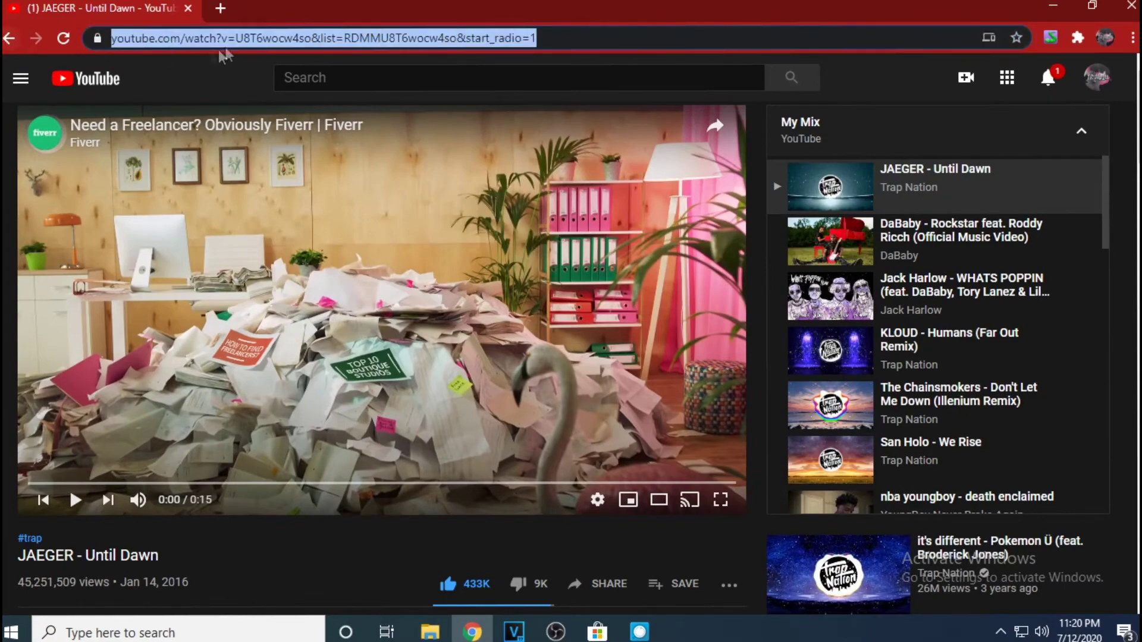
right_click(240, 47)
left_click(304, 167)
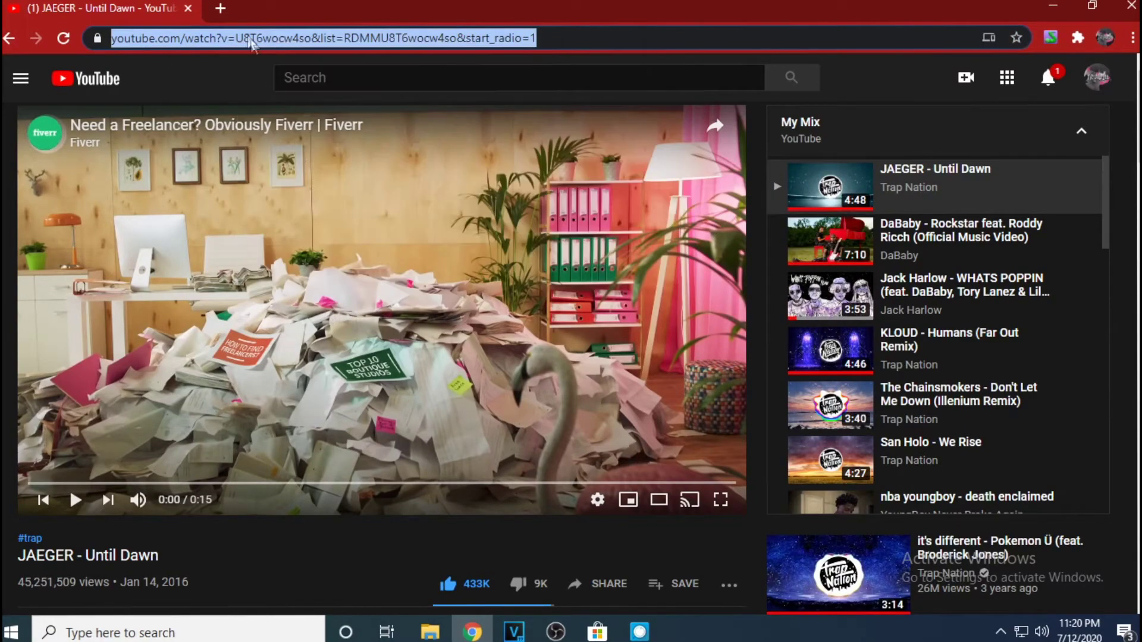
left_click(218, 8)
left_click(527, 66)
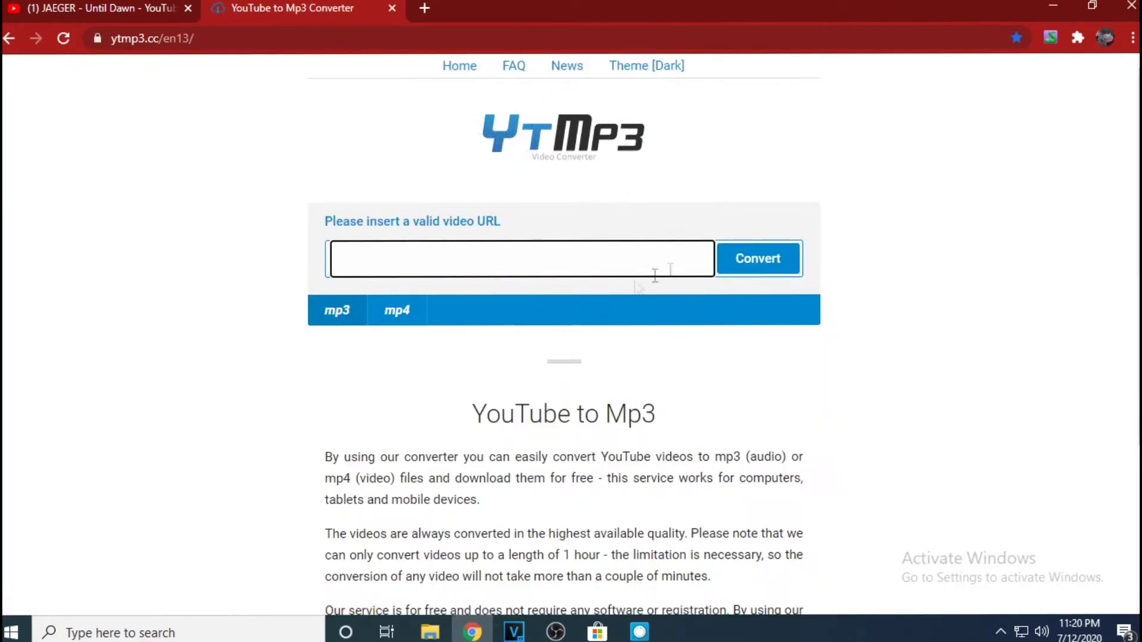
Paste the URL into YTMP3, convert and download the MP3, and show it in its folder.
right_click(386, 270)
left_click(437, 397)
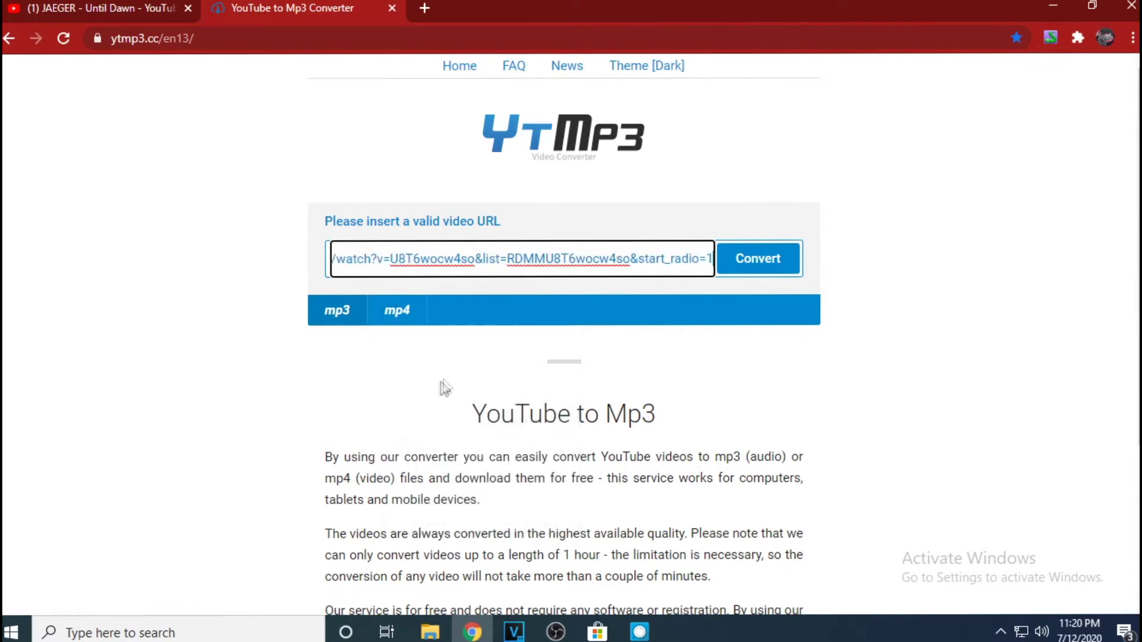
left_click(740, 258)
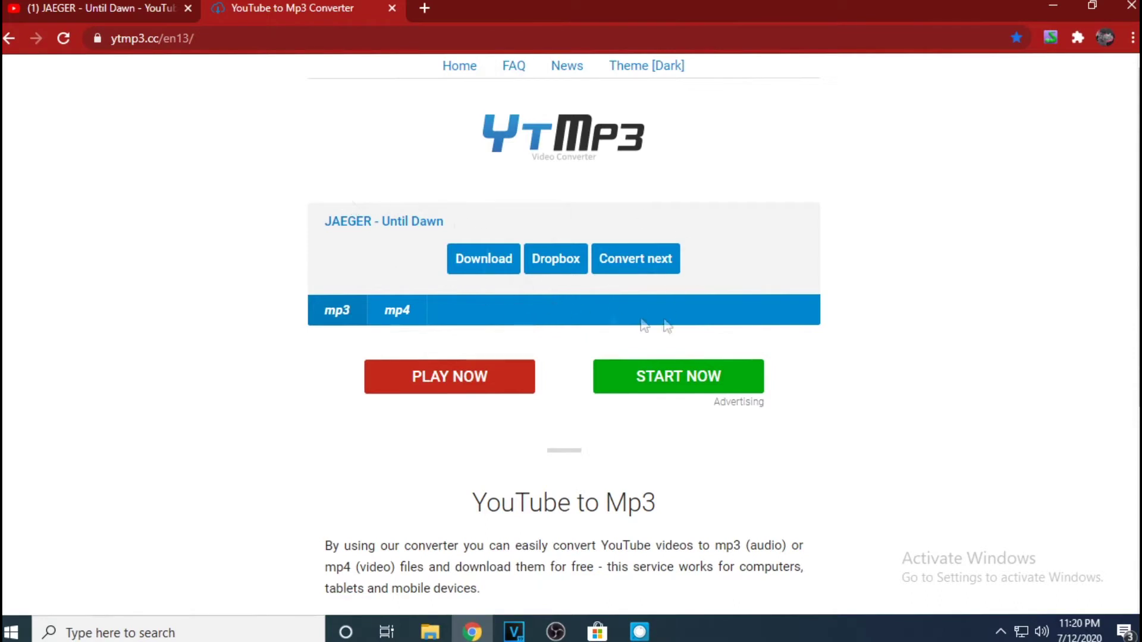
left_click(503, 257)
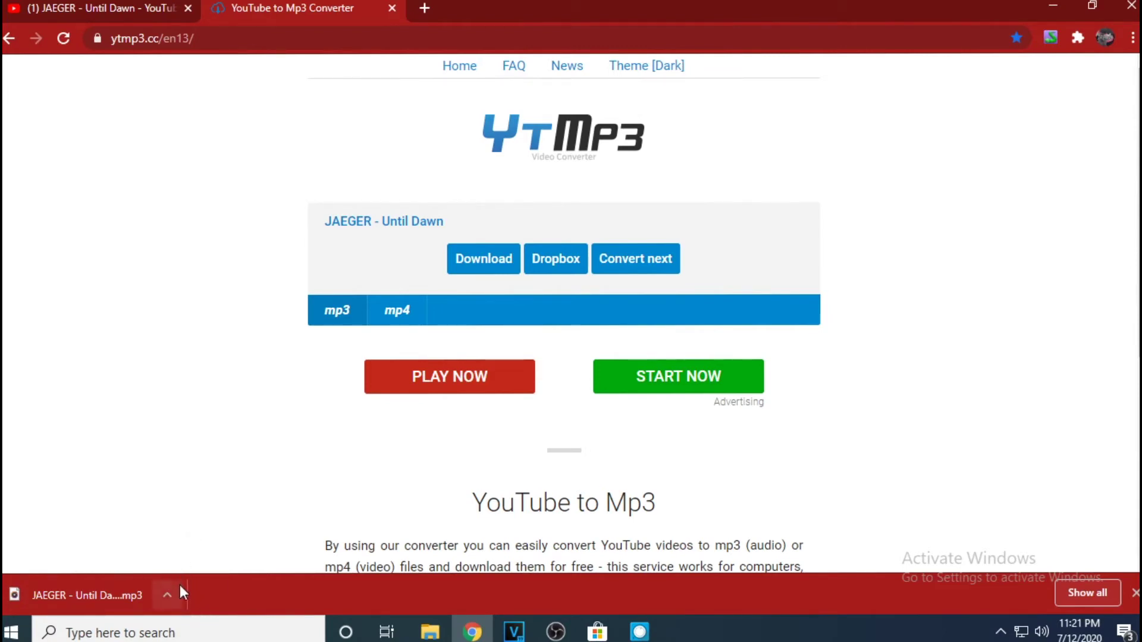
left_click(162, 594)
left_click(209, 538)
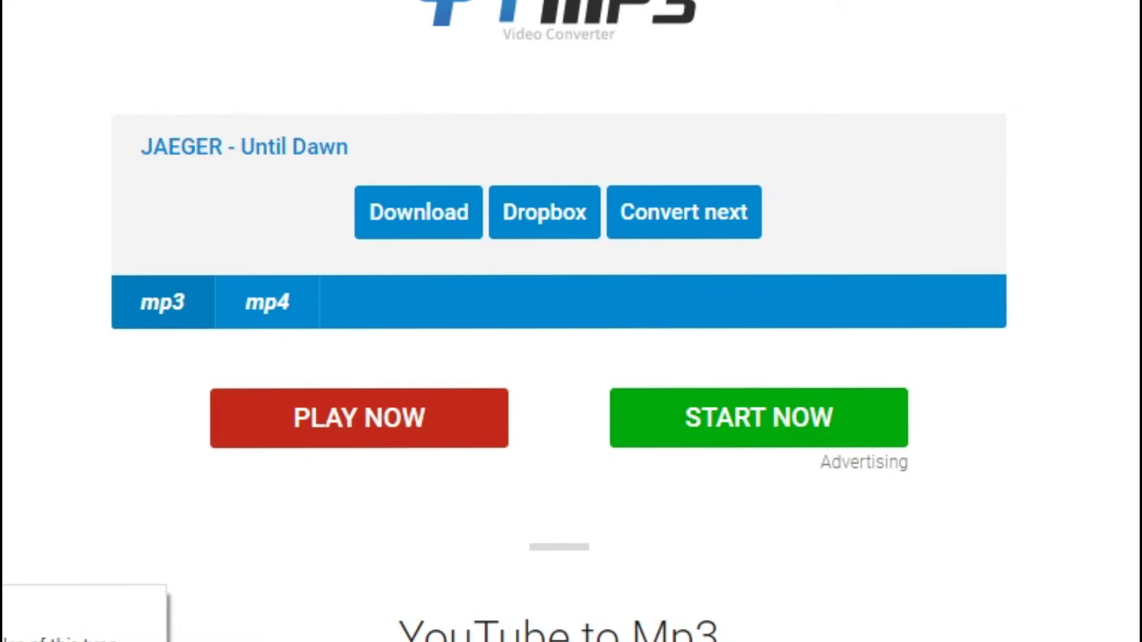
Select the JAEGER - Until Dawn MP3 and open its context menu to open it with Avee Player.
left_click(230, 137)
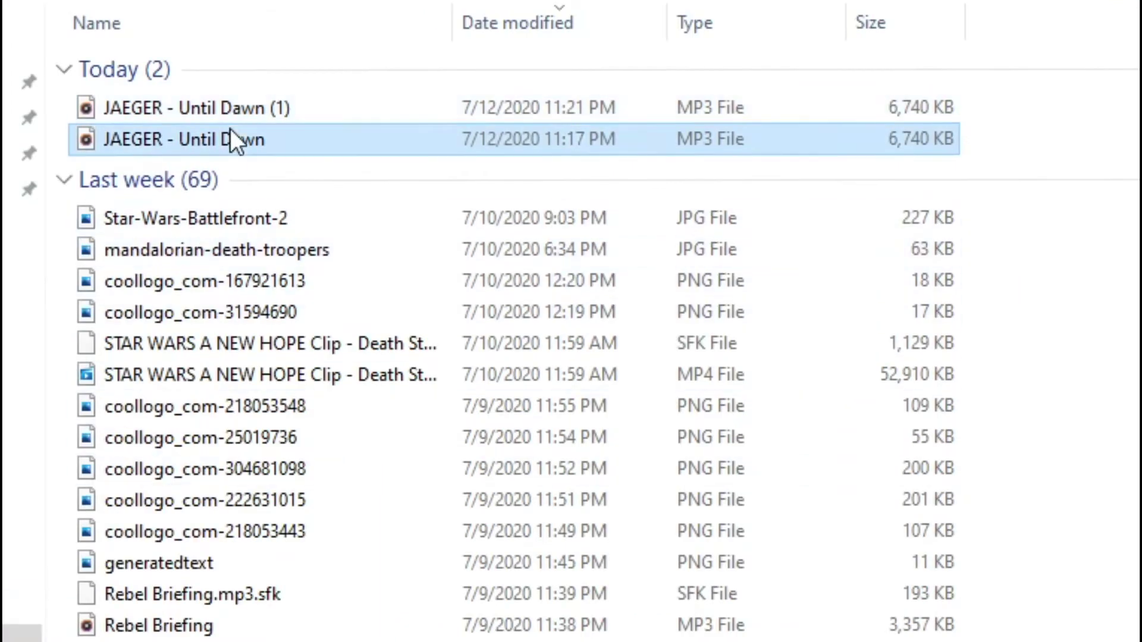
right_click(233, 141)
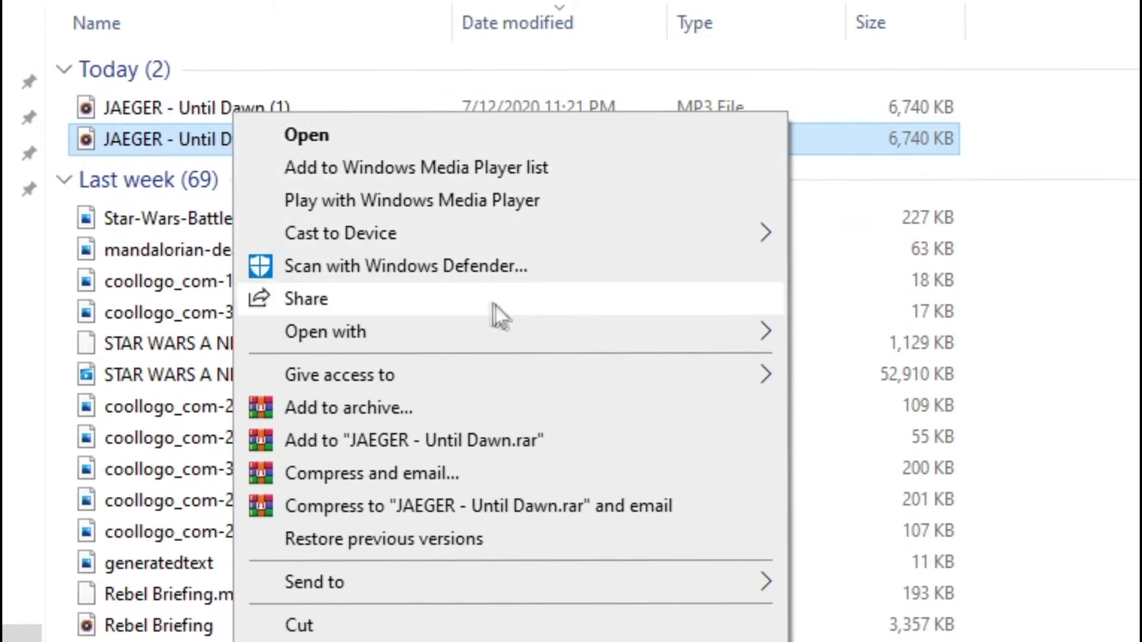
mouse_move(420, 332)
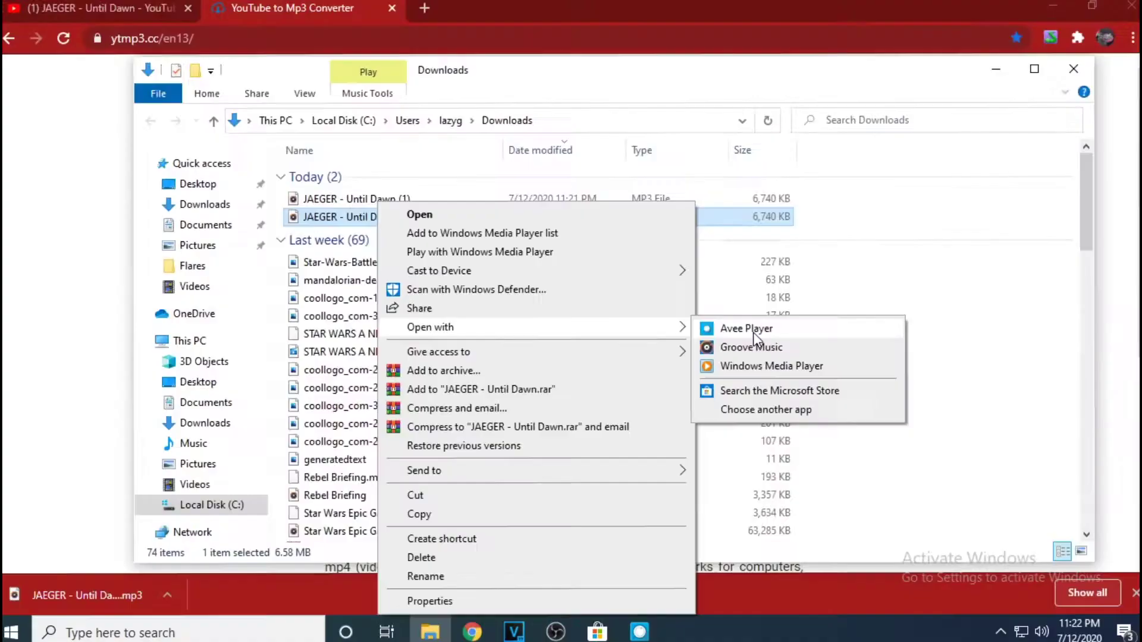
Play and pause the song, briefly revisiting the JAEGER file's menu in Downloads.
left_click(884, 337)
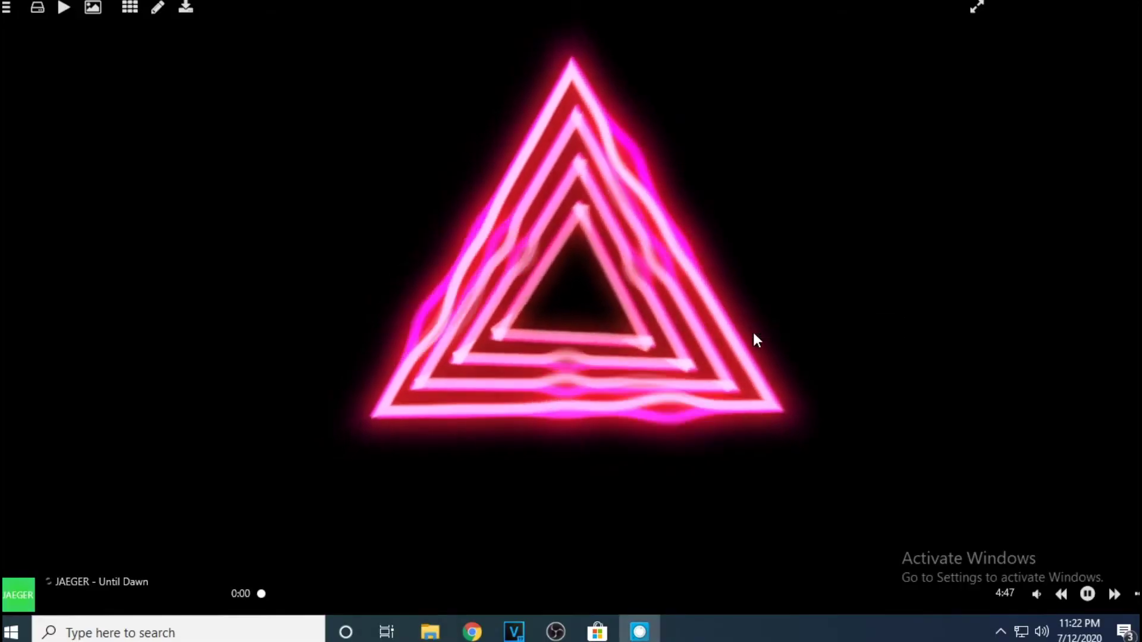
left_click(1088, 593)
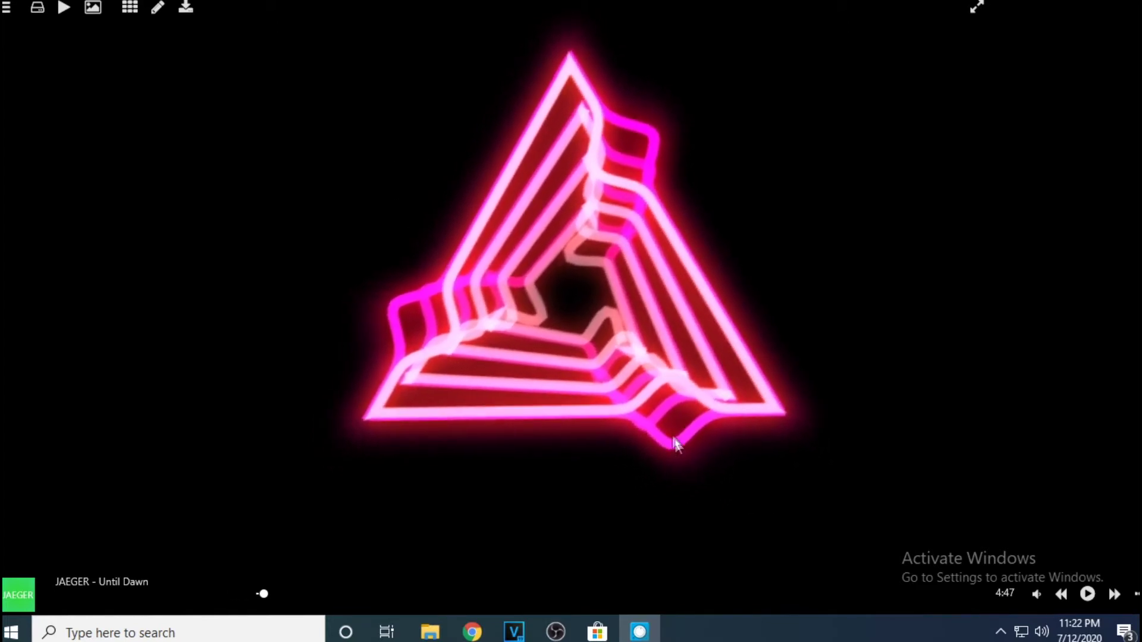
left_click(430, 633)
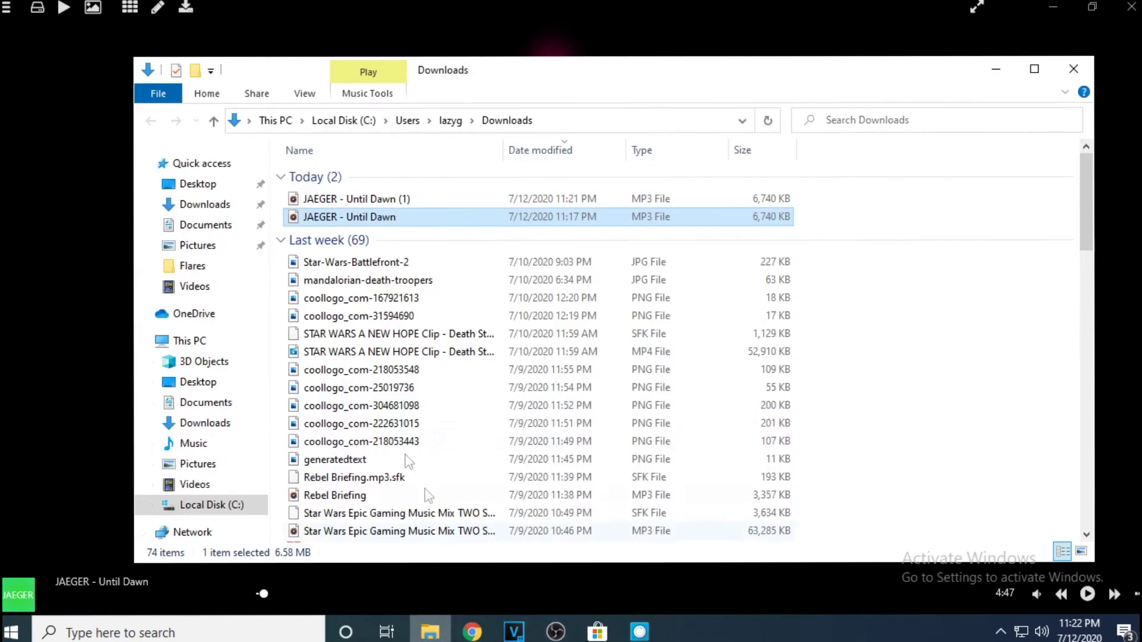
right_click(390, 226)
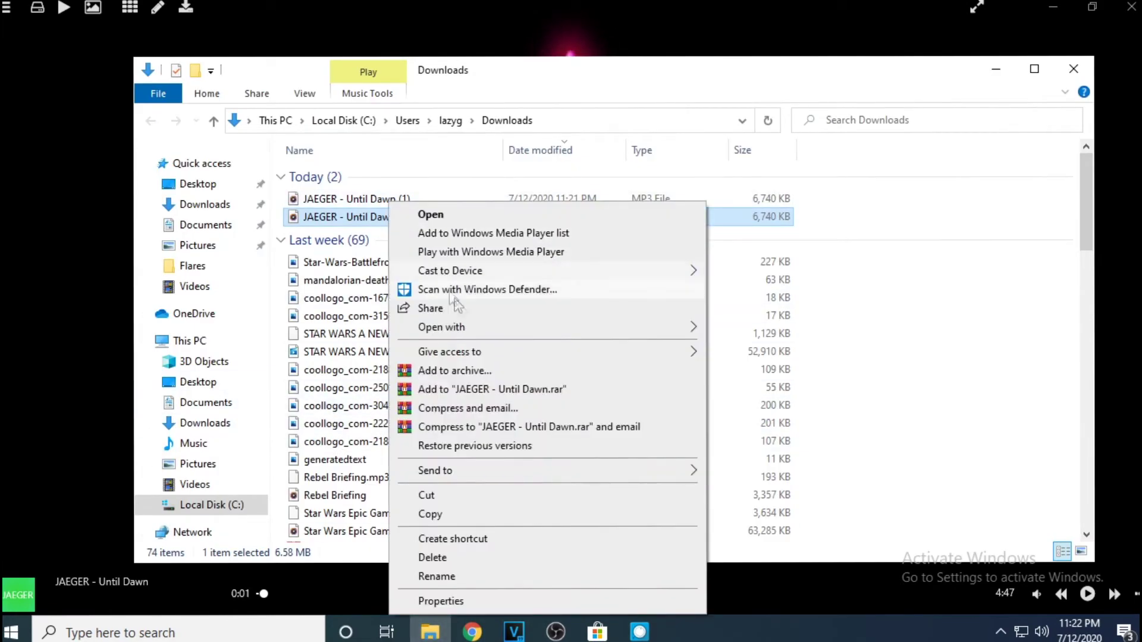
left_click(1003, 76)
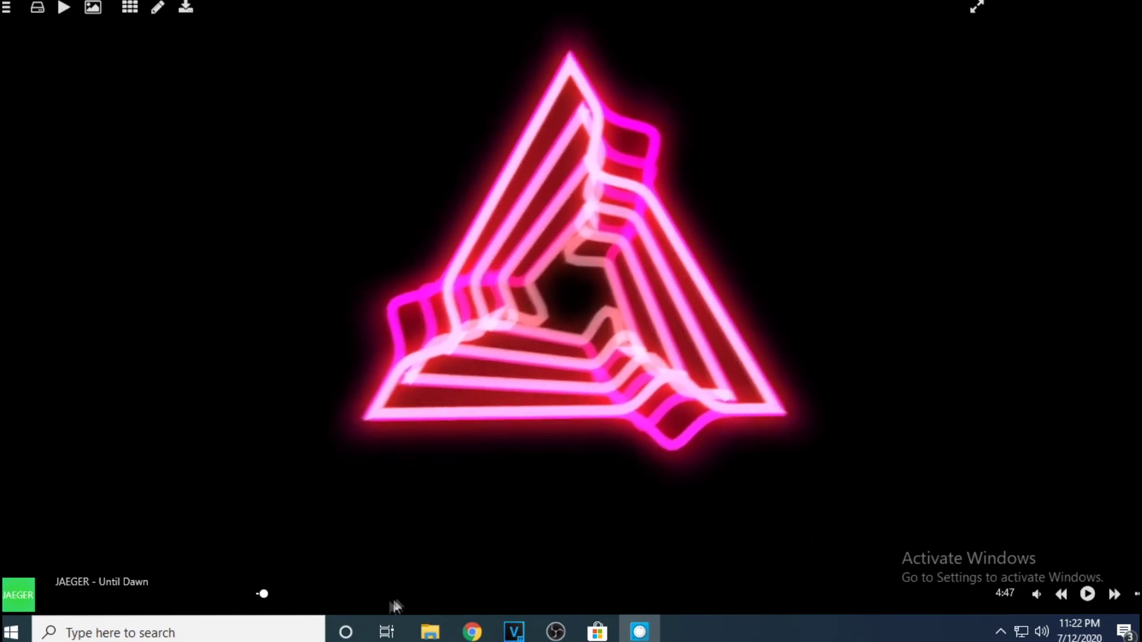
Skip ahead to about 1:29, pause, and apply the green cat-ear JAEGER template.
left_click(399, 596)
left_click(437, 597)
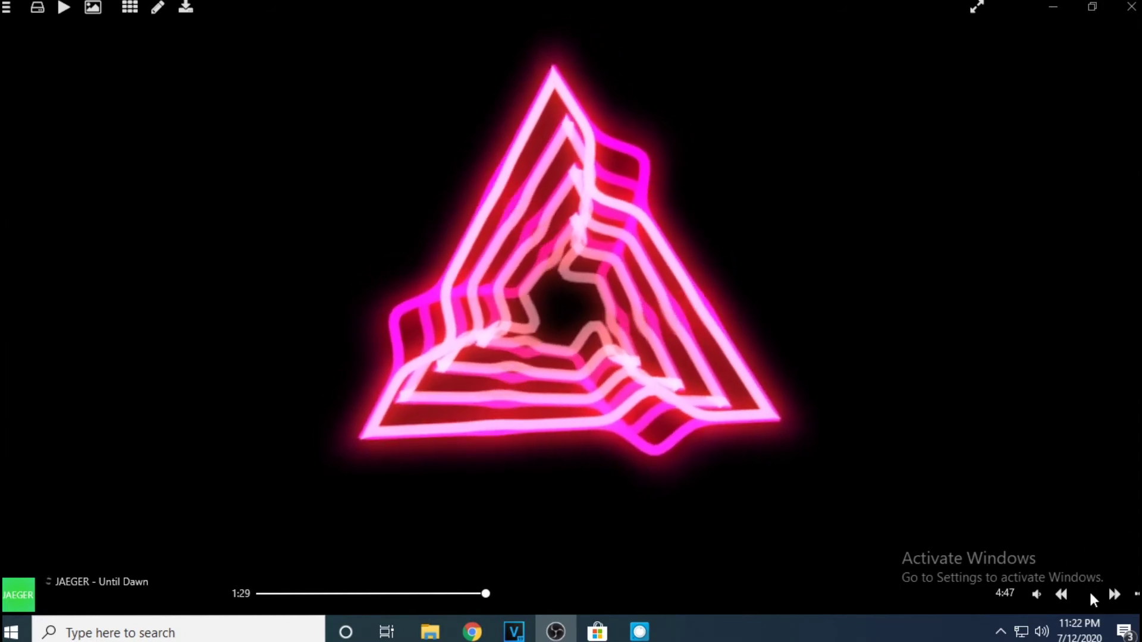
left_click(1086, 592)
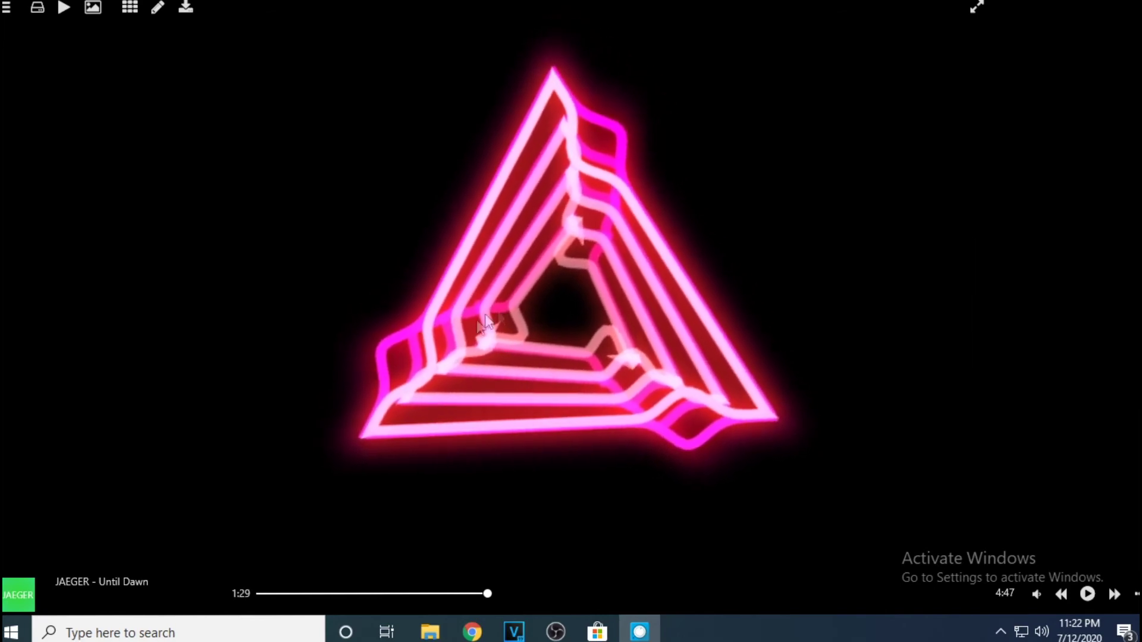
left_click(129, 8)
left_click(539, 332)
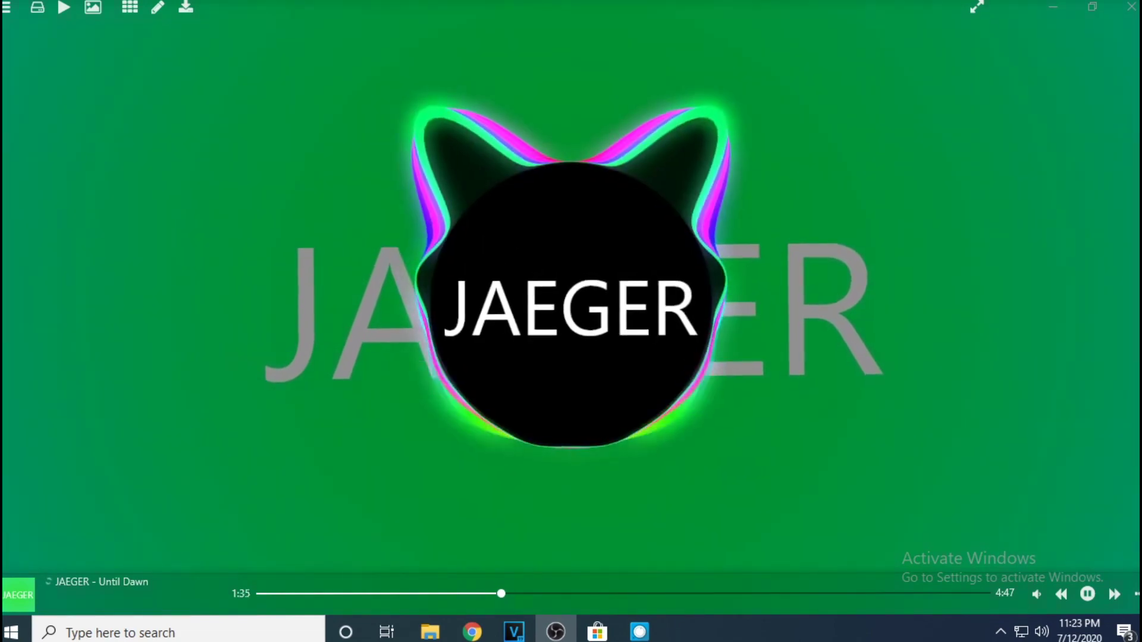
Pause Until Dawn near 1:36 after a few seconds of playback.
left_click(1087, 593)
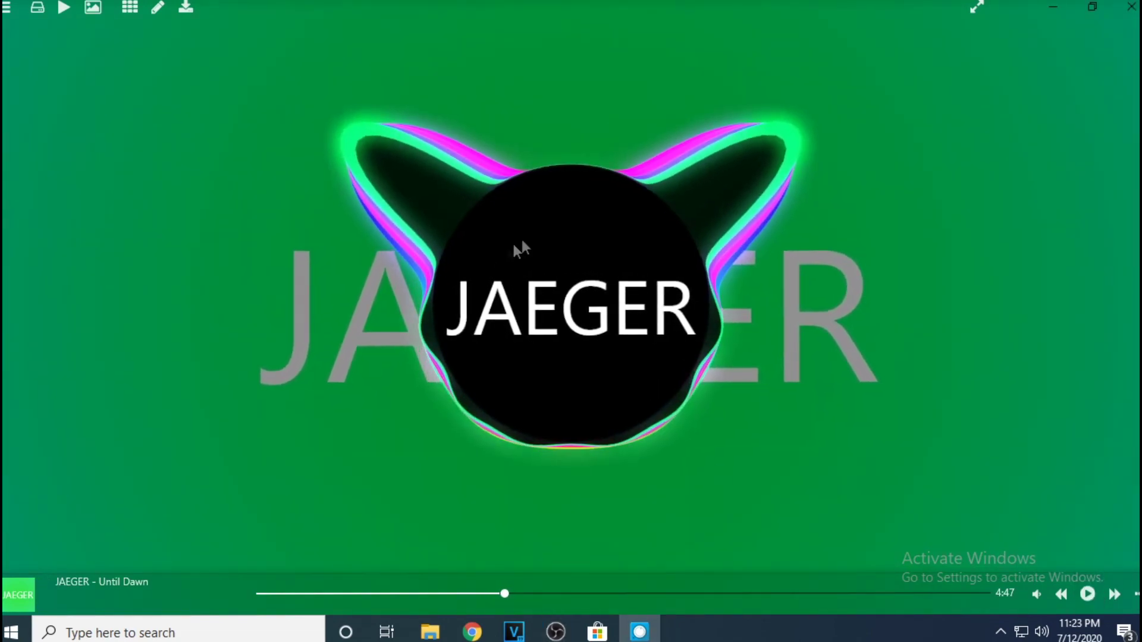